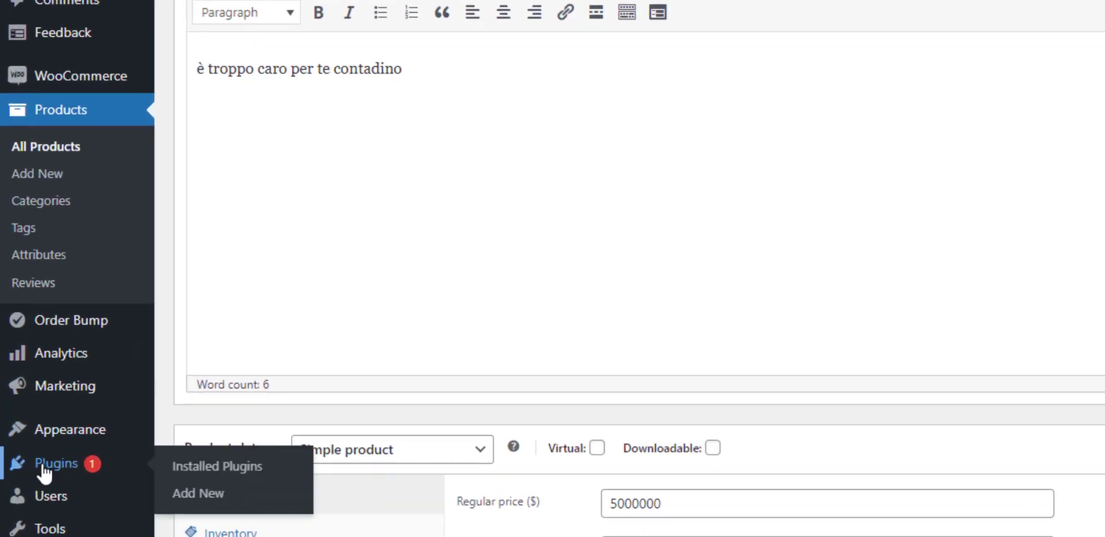
Open the settings of the Min Max Default Quantity for WooCommerce plugin from the installed plugins list
click(217, 464)
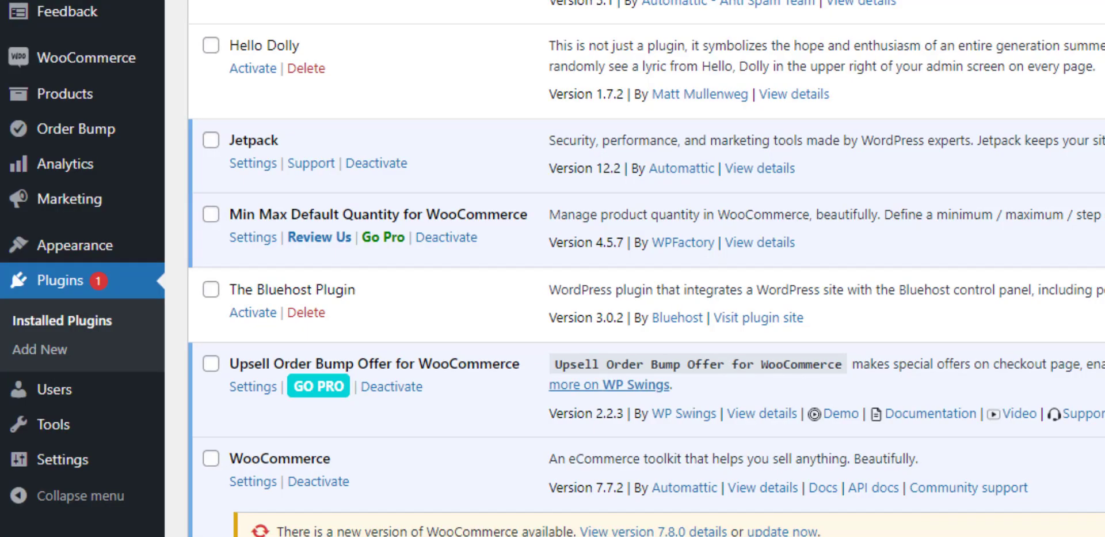
scroll(792, 169, down, 2)
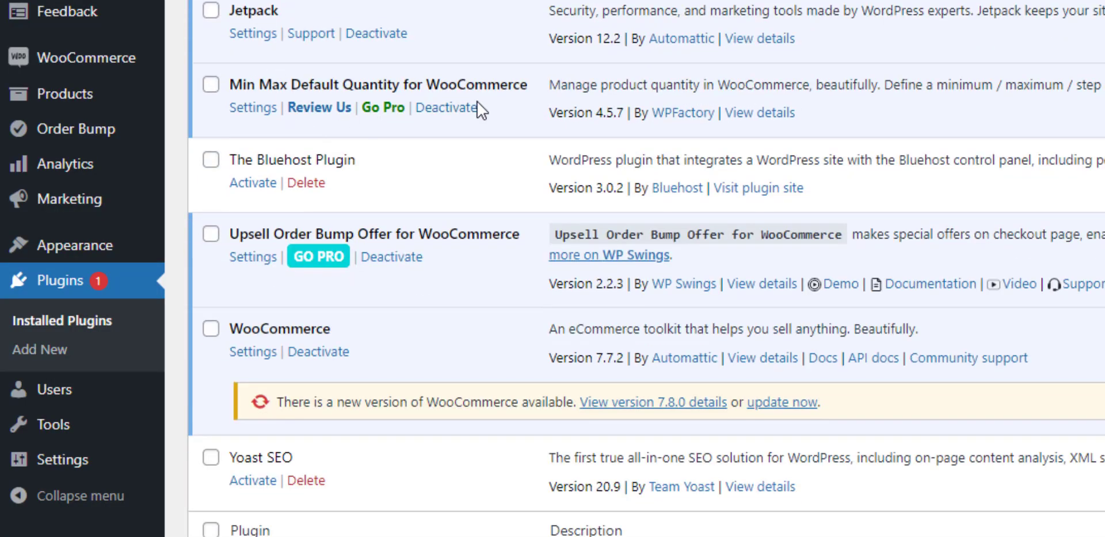
click(252, 108)
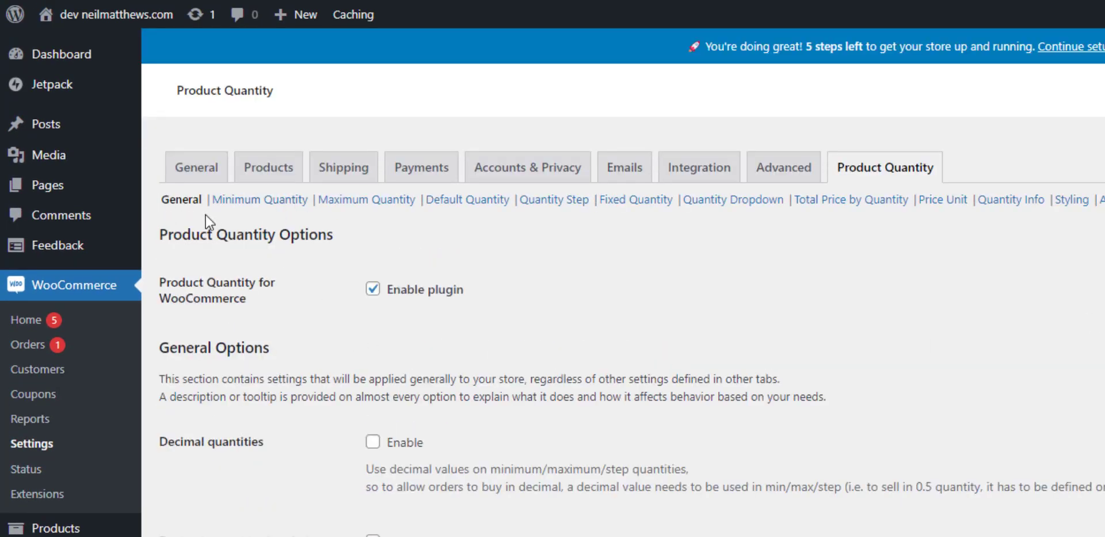
Review the plugin's minimum quantity section and its general product quantity options
click(232, 201)
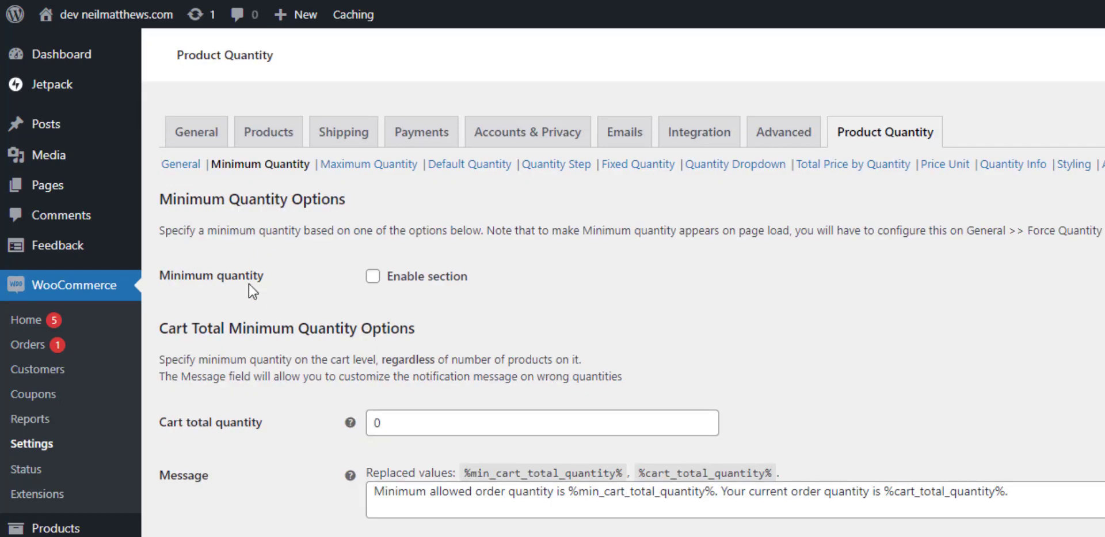
click(183, 172)
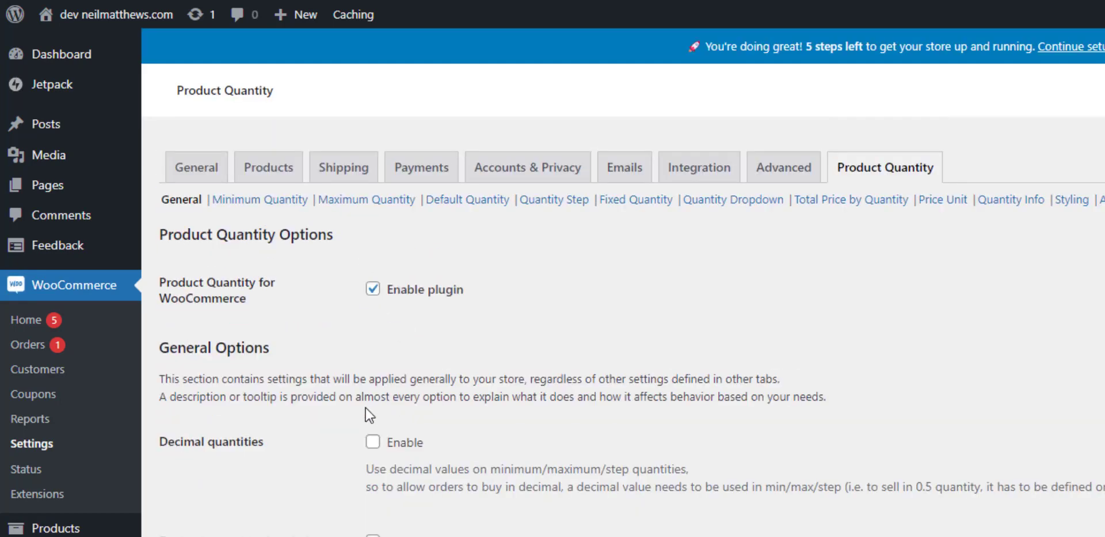
scroll(278, 361, down, 8)
scroll(294, 368, down, 5)
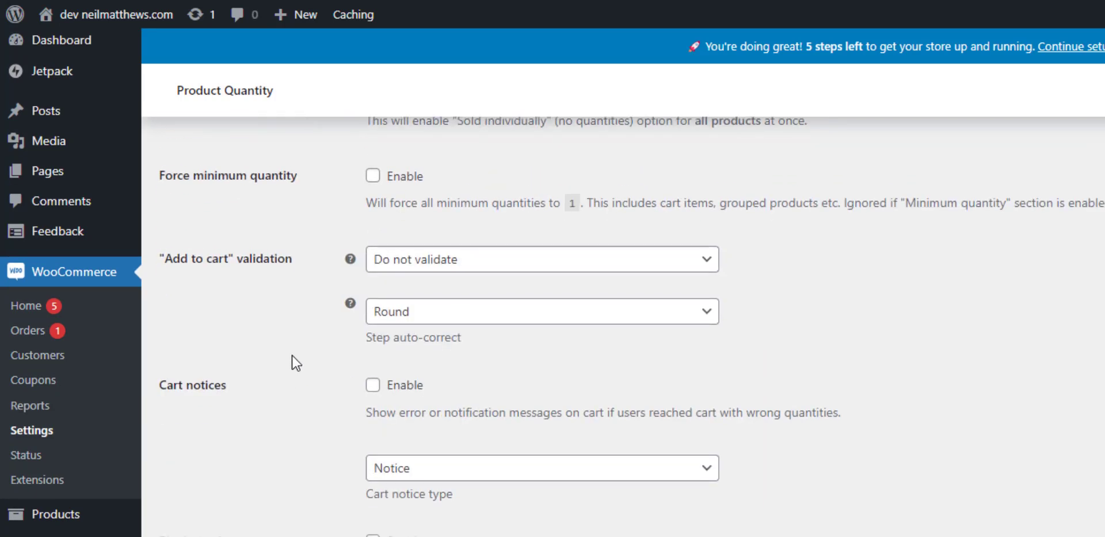
scroll(310, 321, up, 1)
scroll(309, 321, up, 10)
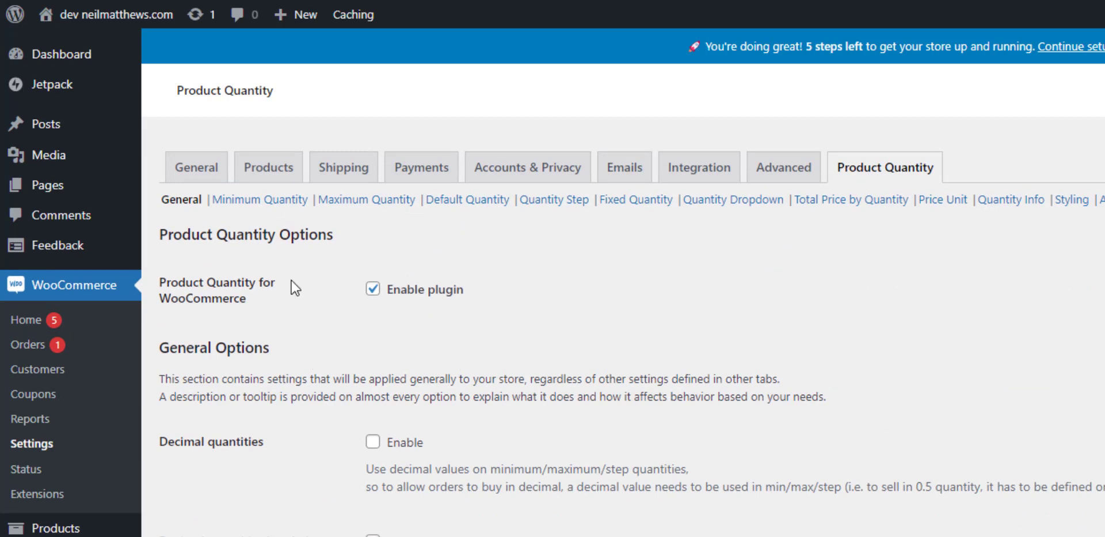
Enable the minimum quantity section and its per-product option, and save the settings
click(248, 201)
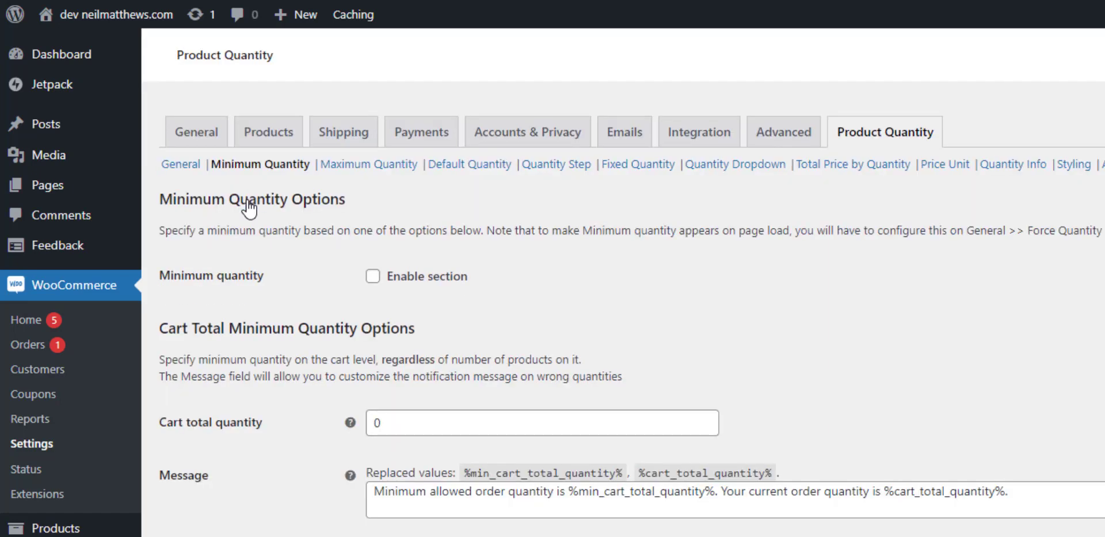
click(372, 311)
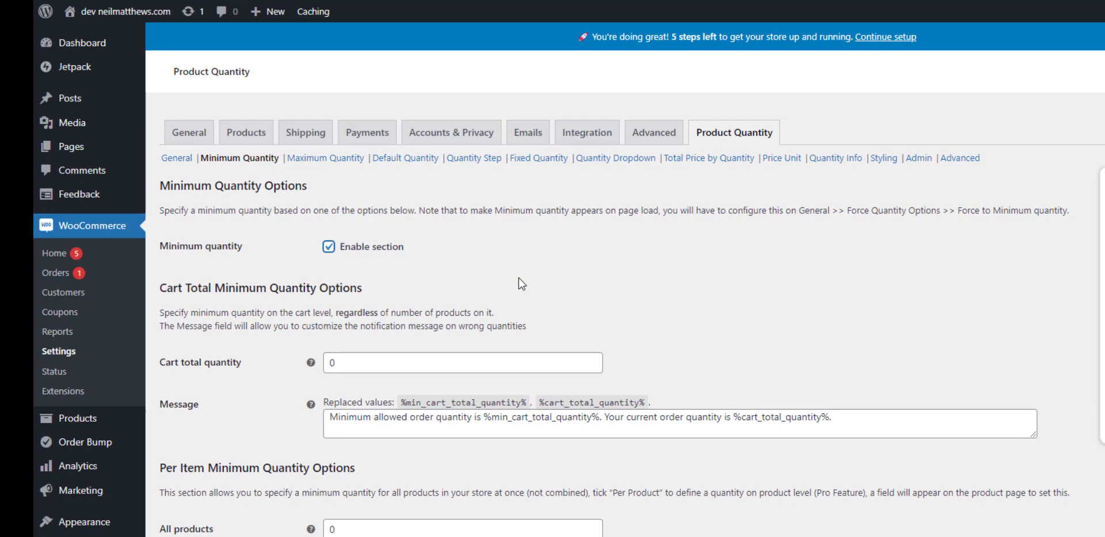
double_click(328, 363)
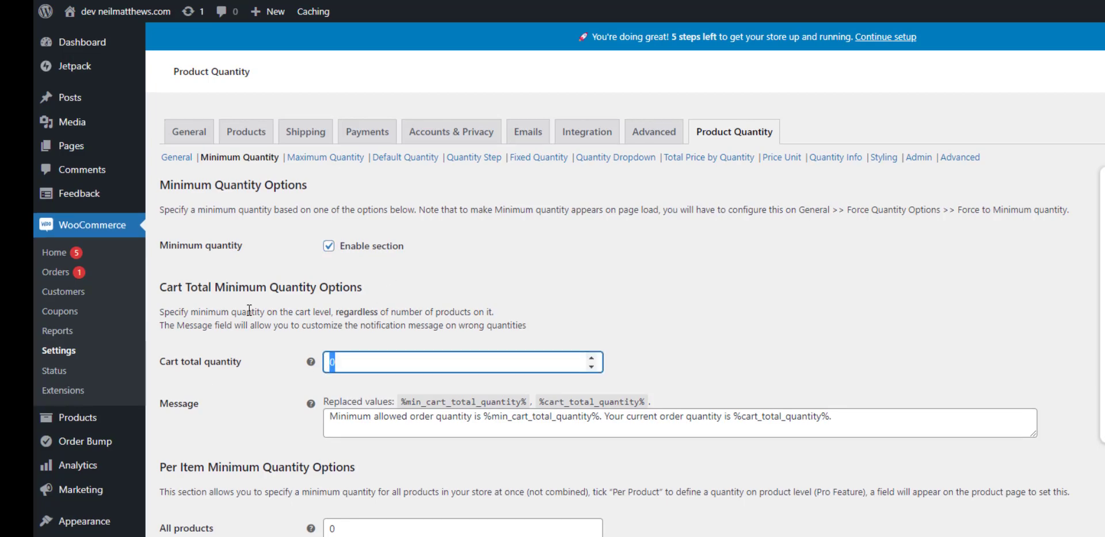
scroll(346, 397, down, 2)
click(342, 390)
double_click(342, 390)
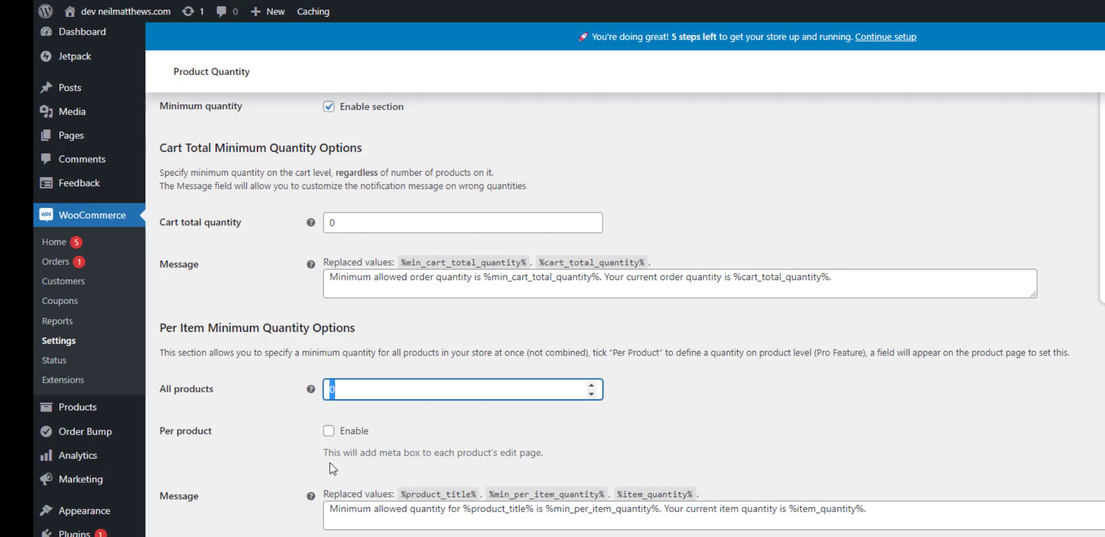
click(329, 433)
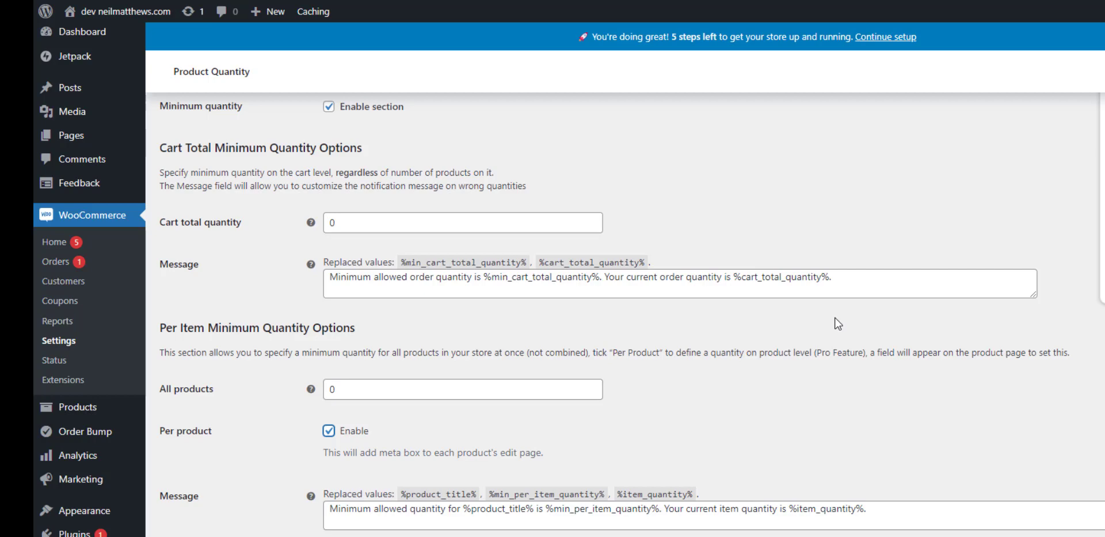
scroll(483, 405, down, 15)
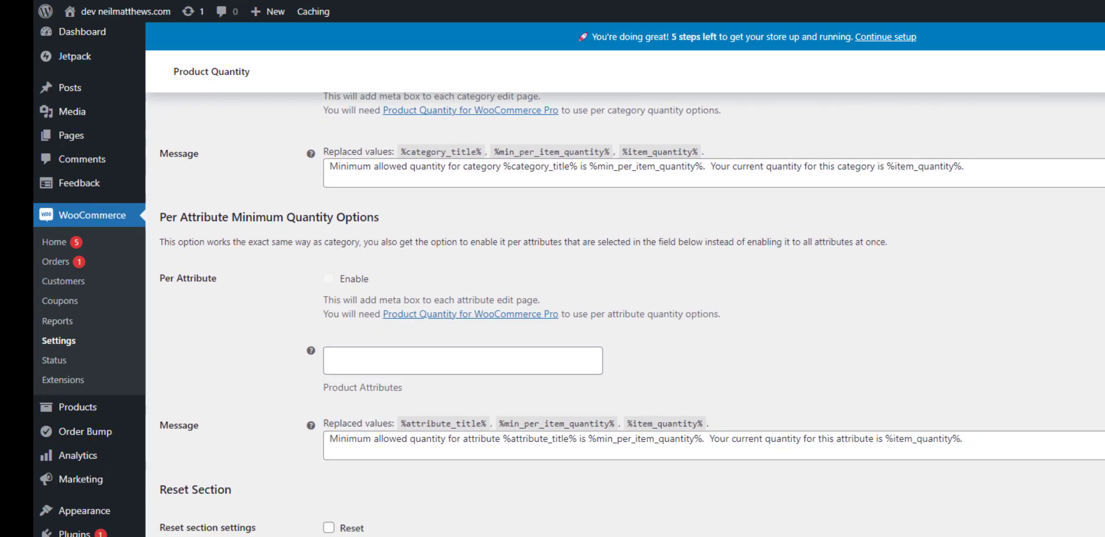
scroll(623, 242, up, 15)
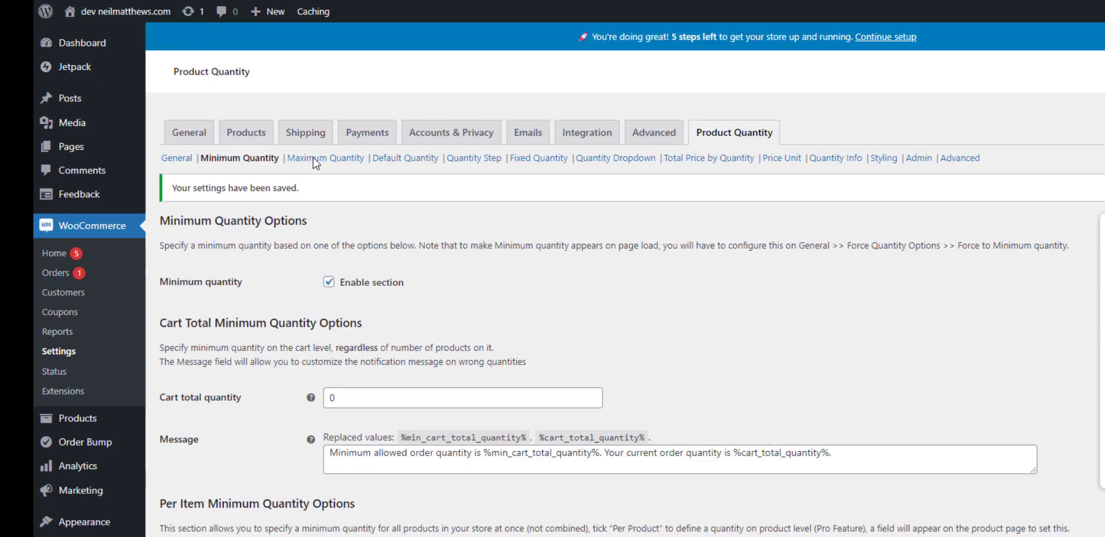
Enable the maximum quantity section and its per-product option, and save the settings
click(309, 160)
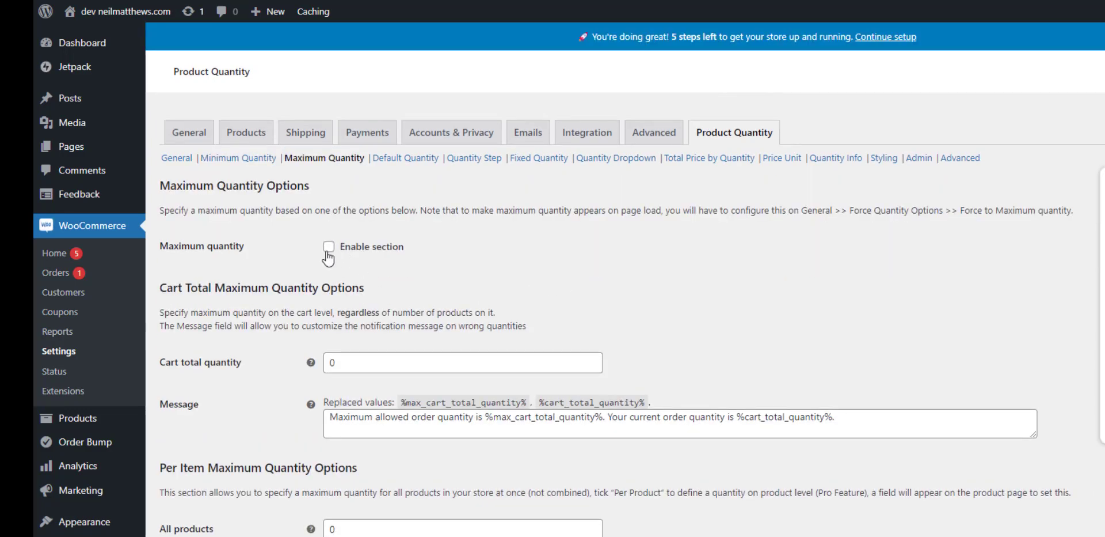
click(328, 248)
scroll(457, 295, down, 3)
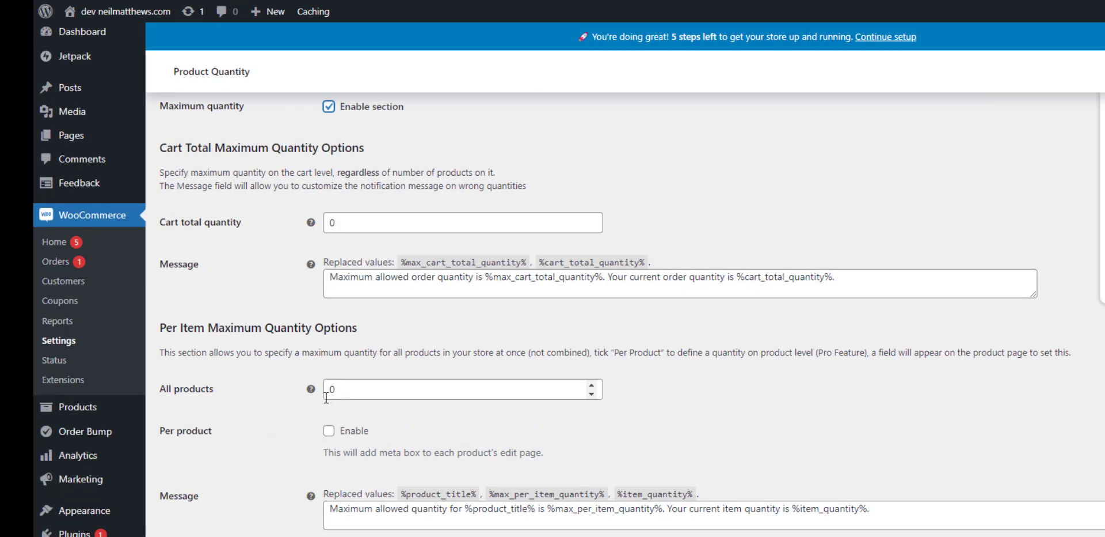
click(328, 430)
scroll(392, 403, down, 10)
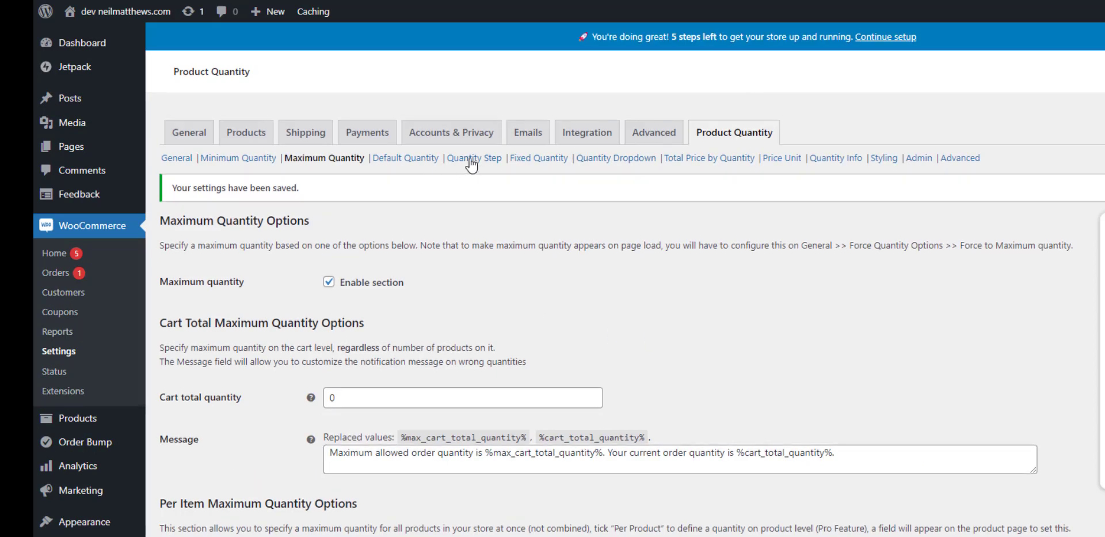
Enable the quantity step section and its per-product option, and save the settings
click(470, 159)
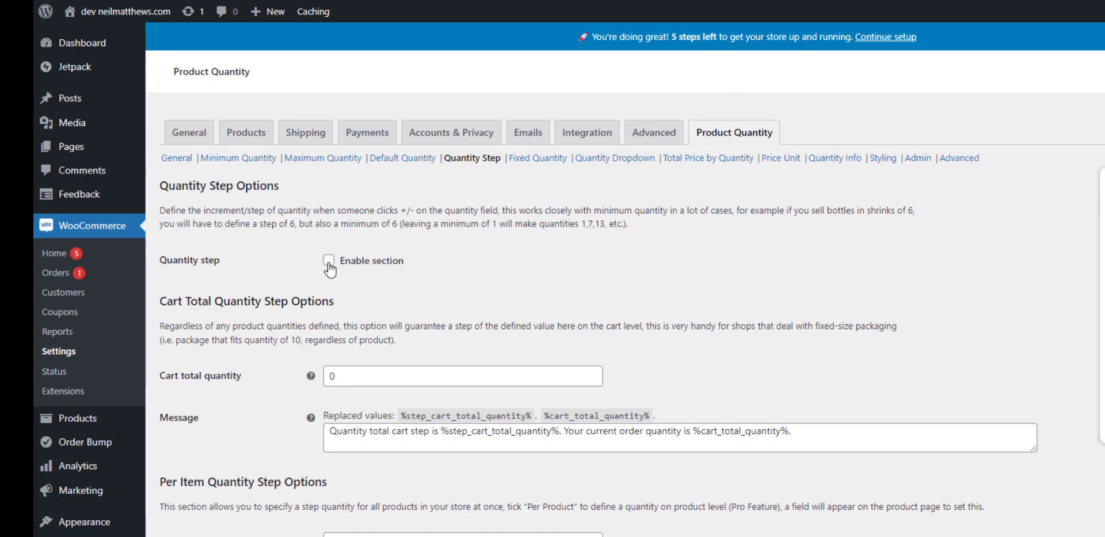
click(329, 259)
scroll(418, 322, down, 4)
click(329, 375)
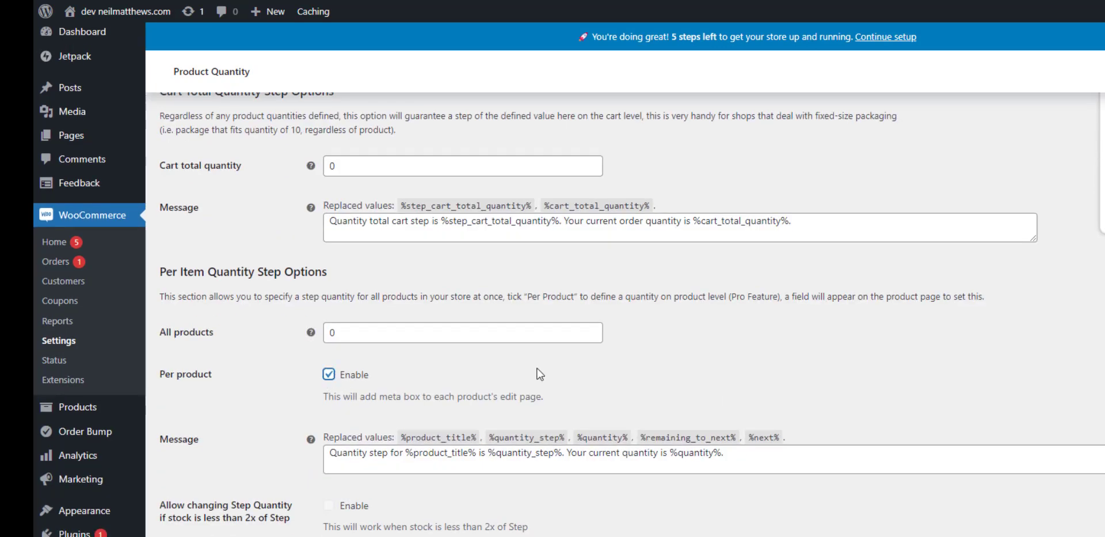
scroll(487, 371, down, 6)
scroll(487, 371, down, 1)
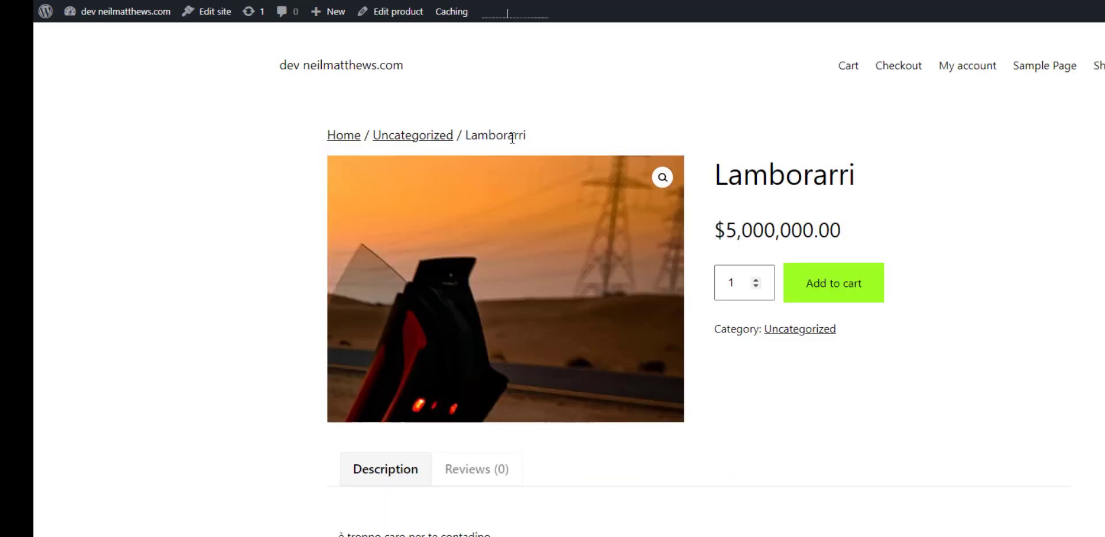
Open the Lamborarri product for editing and set its minimum quantity to 10 and maximum quantity to 100
click(398, 11)
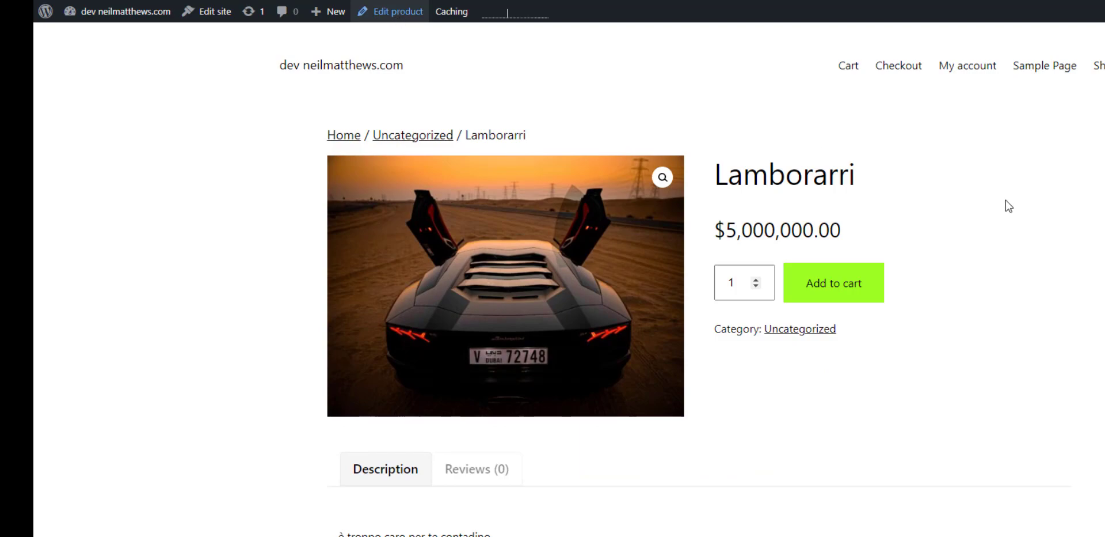
scroll(745, 248, down, 5)
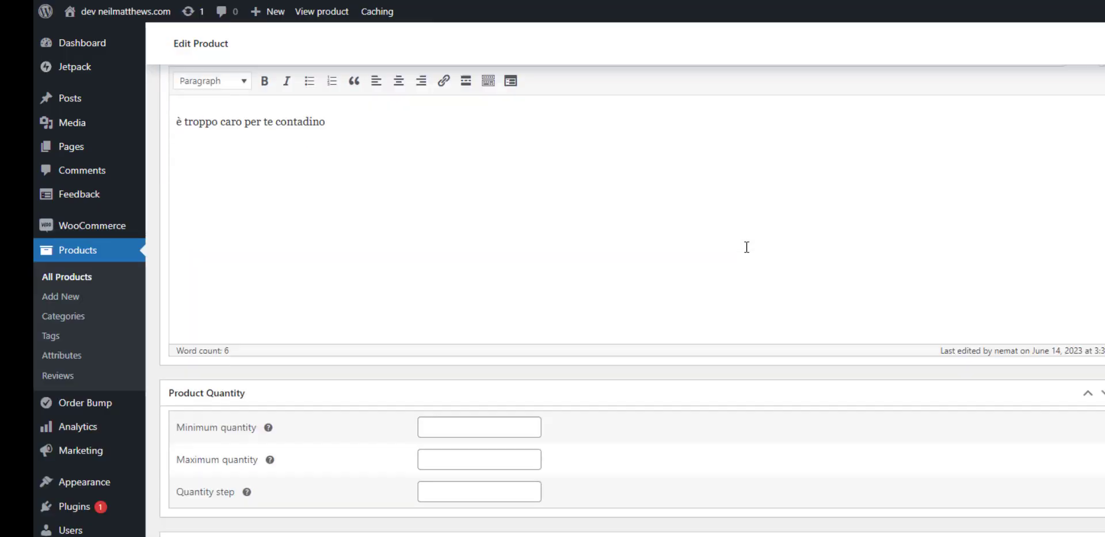
scroll(747, 243, up, 1)
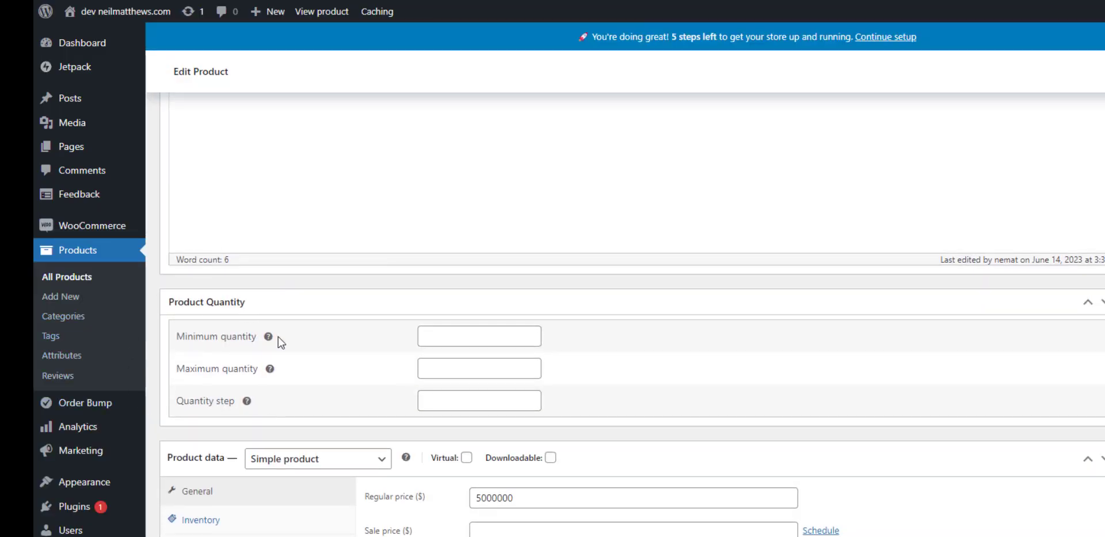
click(449, 338)
text(10)
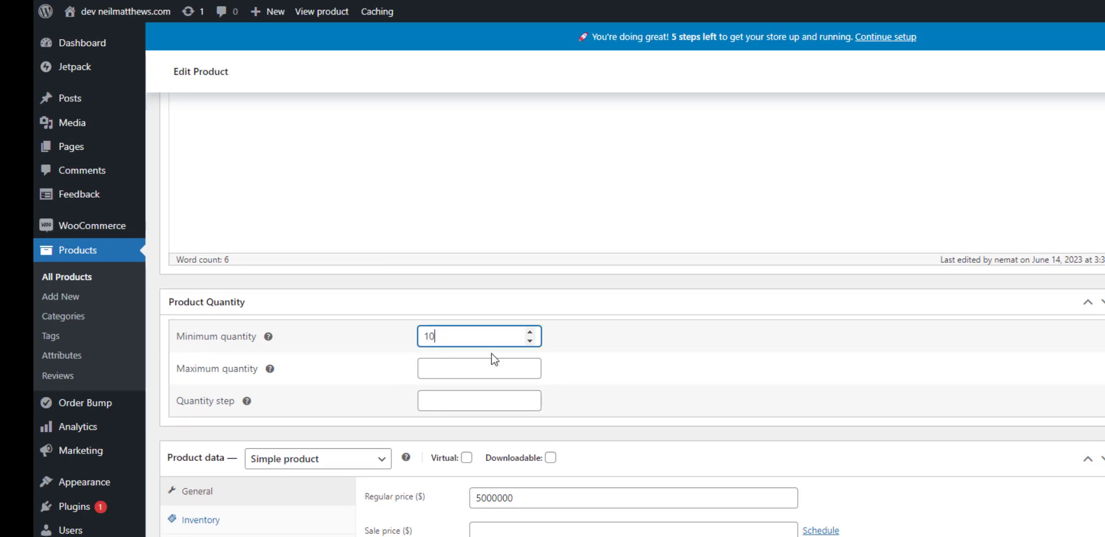
click(429, 368)
text(100)
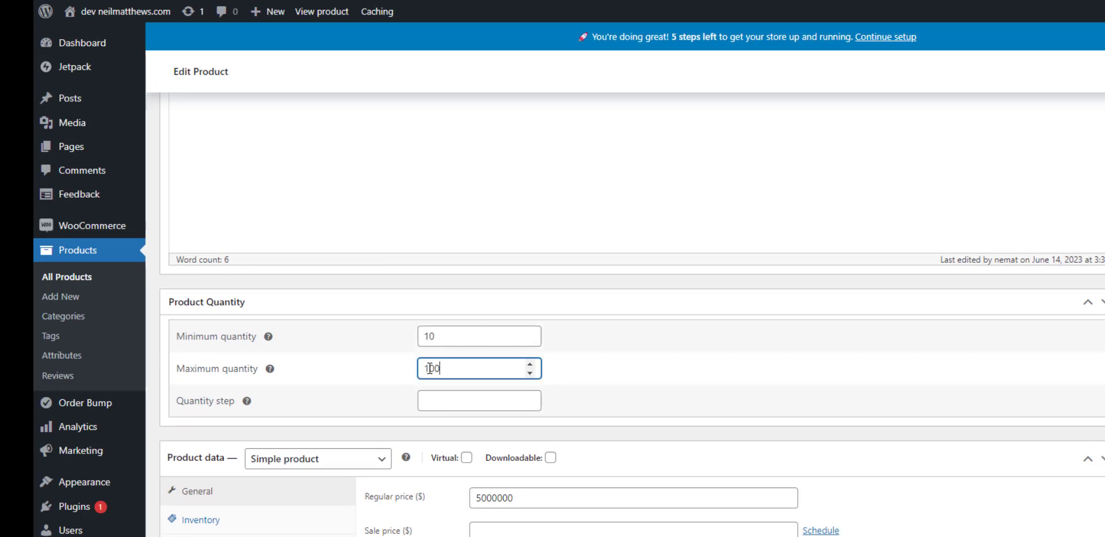
Change the product's minimum quantity to 30, set the quantity step to 10, and update the product
click(428, 336)
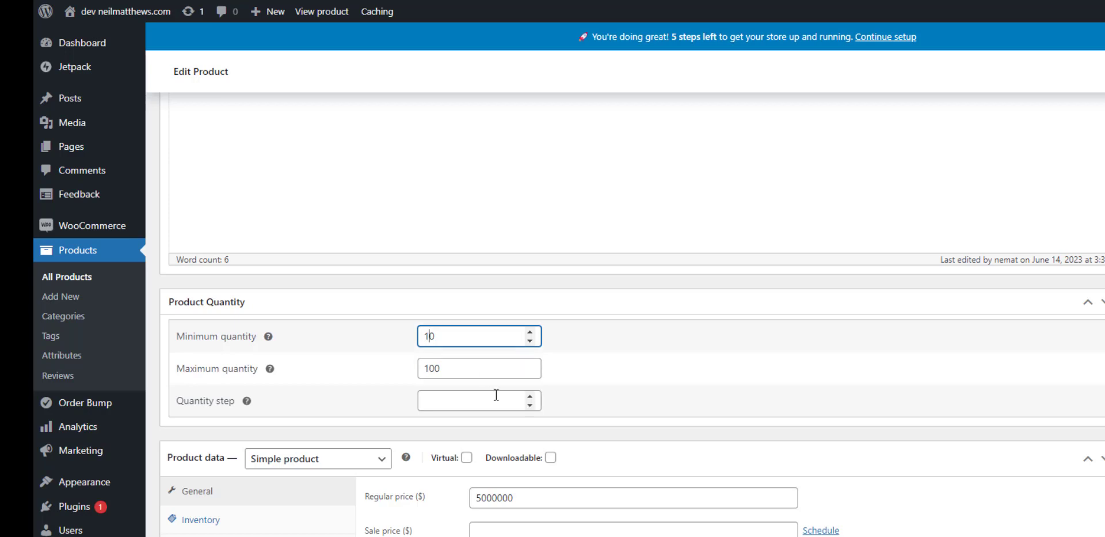
key(BackSpace)
text(3)
click(471, 403)
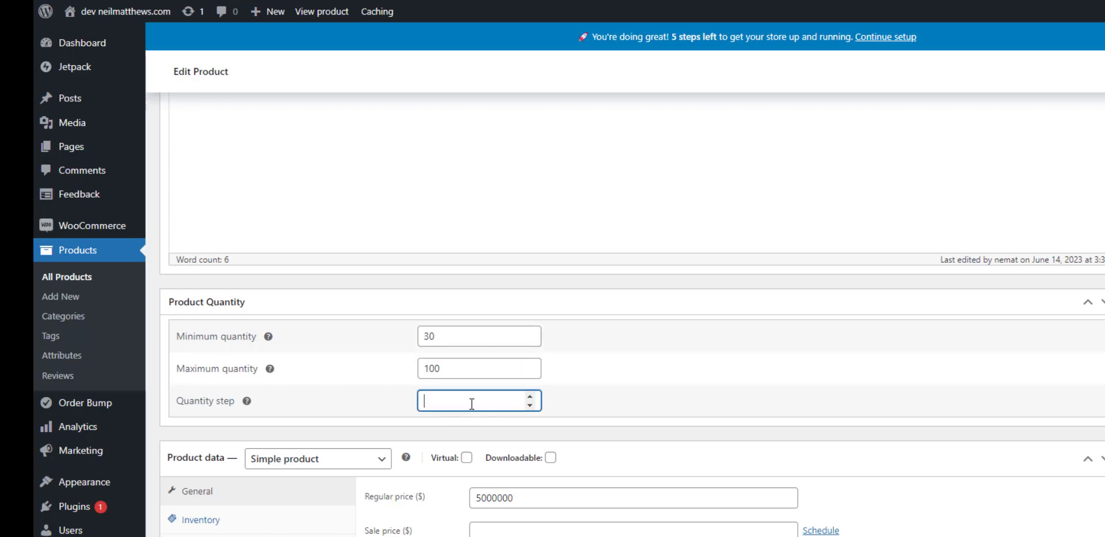
text(10)
scroll(701, 218, down, 4)
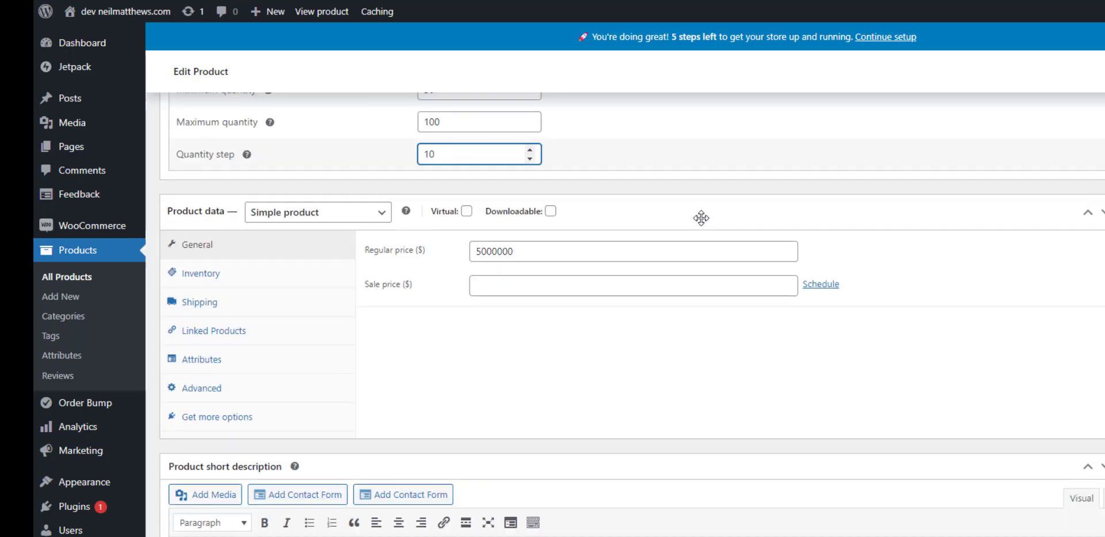
scroll(701, 221, up, 3)
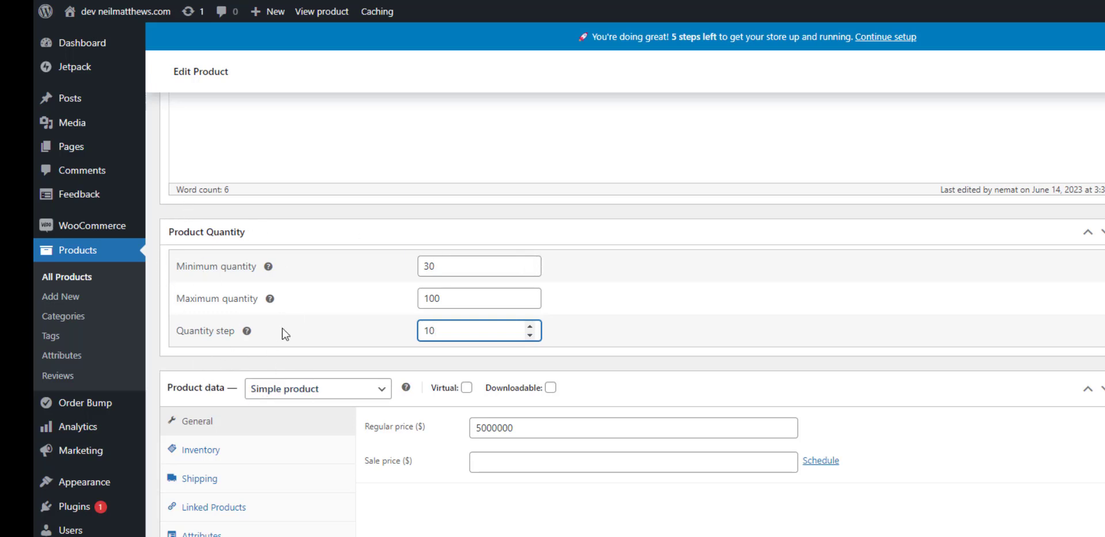
scroll(962, 243, up, 5)
scroll(656, 165, down, 2)
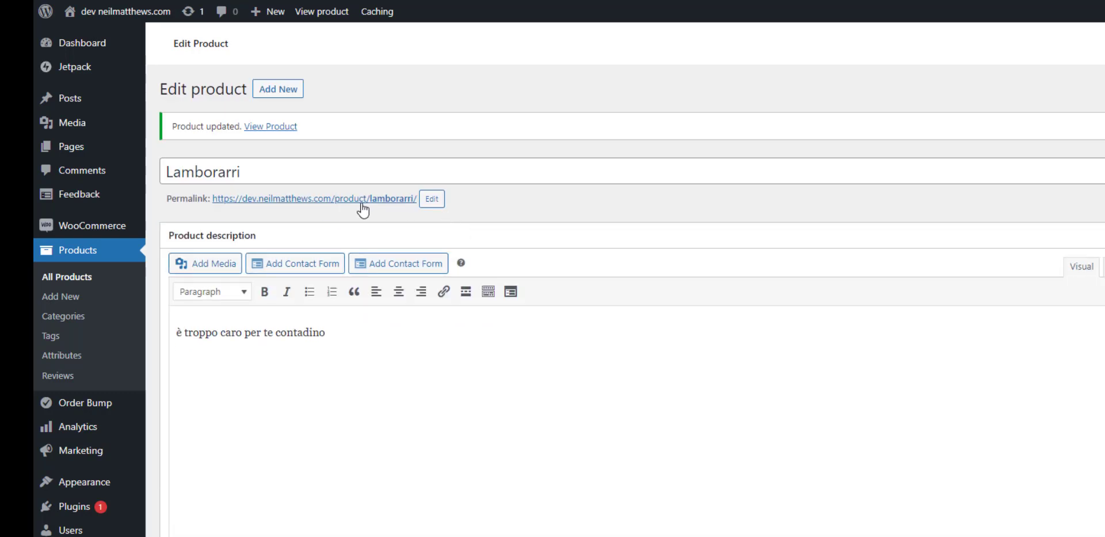
Open the product's permalink in a new tab and test the quantity selector by stepping it up to 100
right_click(361, 202)
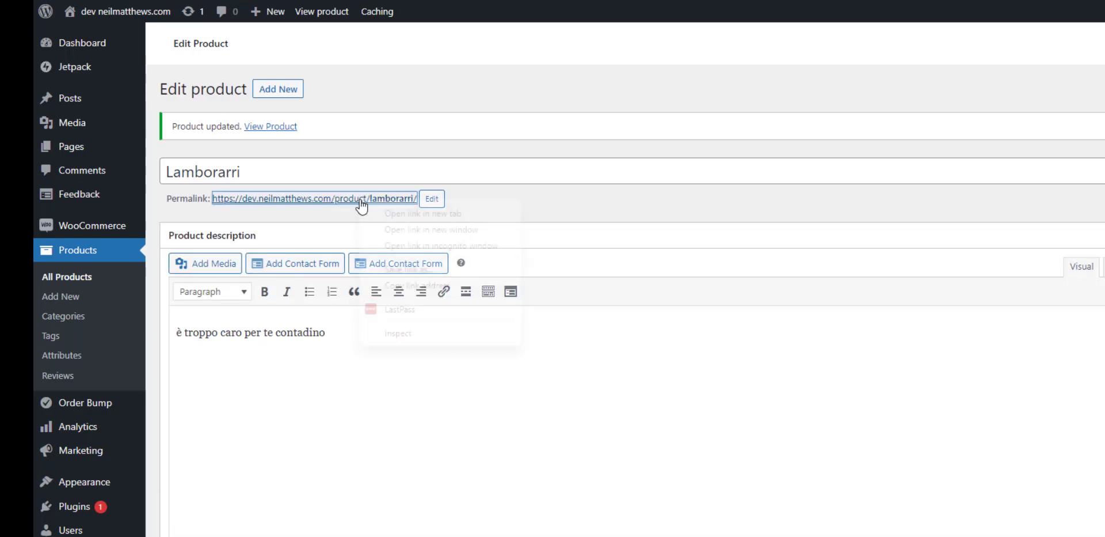
click(391, 213)
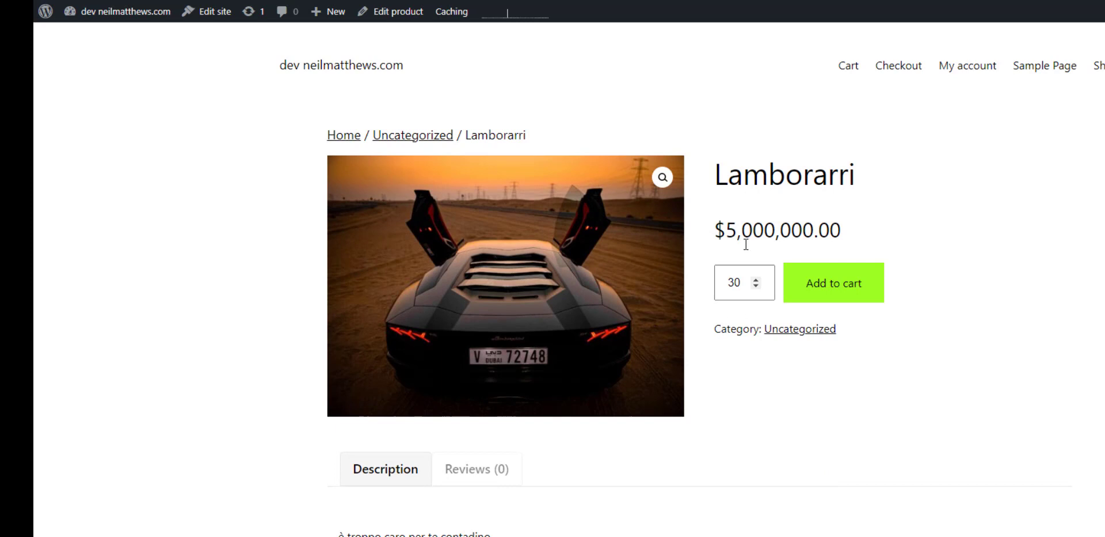
click(756, 280)
click(756, 281)
click(757, 280)
click(757, 280)
click(757, 280)
click(757, 281)
click(757, 280)
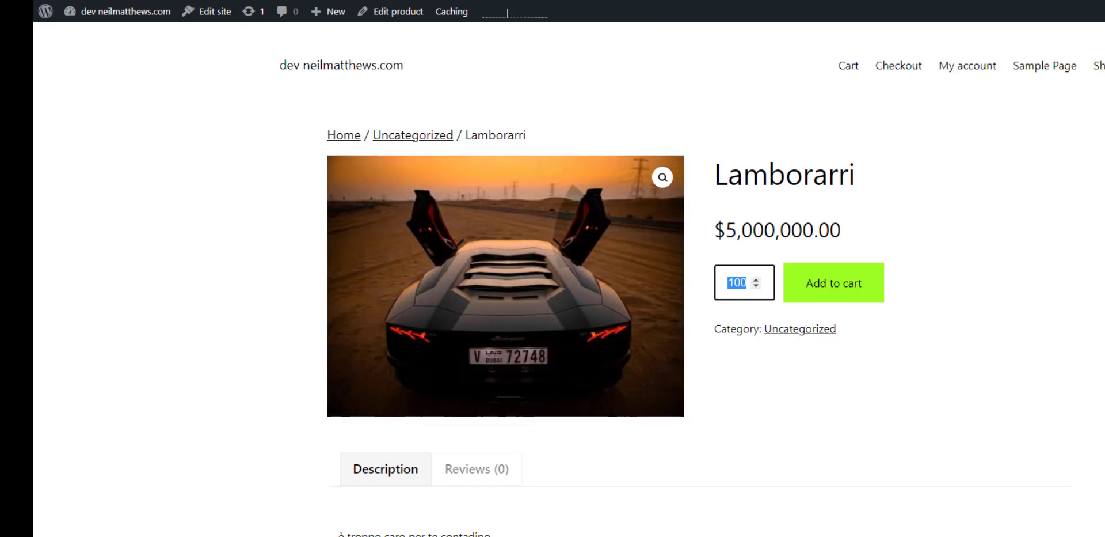
Turn on stock quantity tracking in the product's inventory data, set the stock quantity to 80, and update the product
click(437, 1)
scroll(599, 212, down, 7)
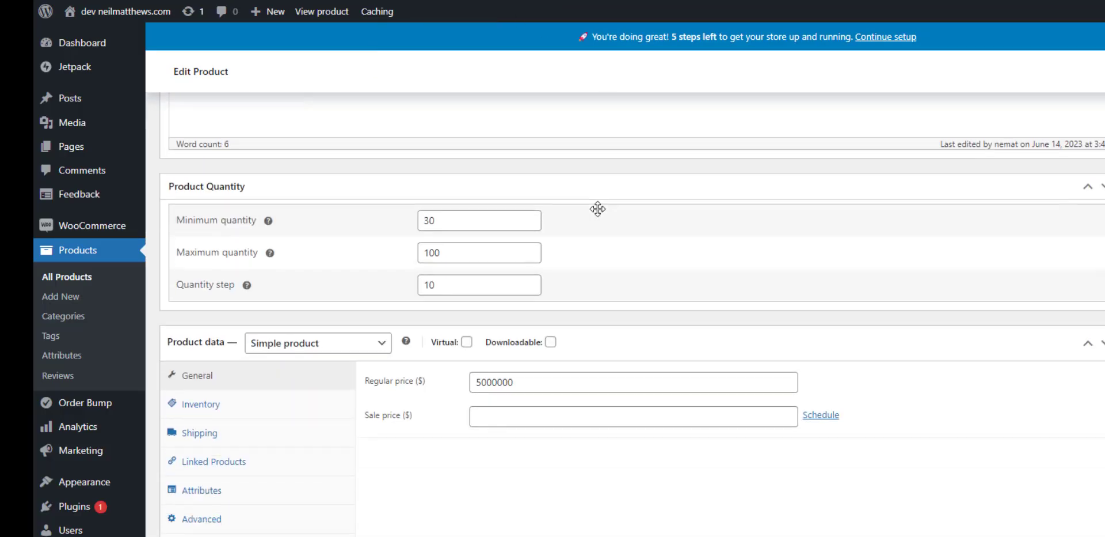
scroll(598, 209, down, 1)
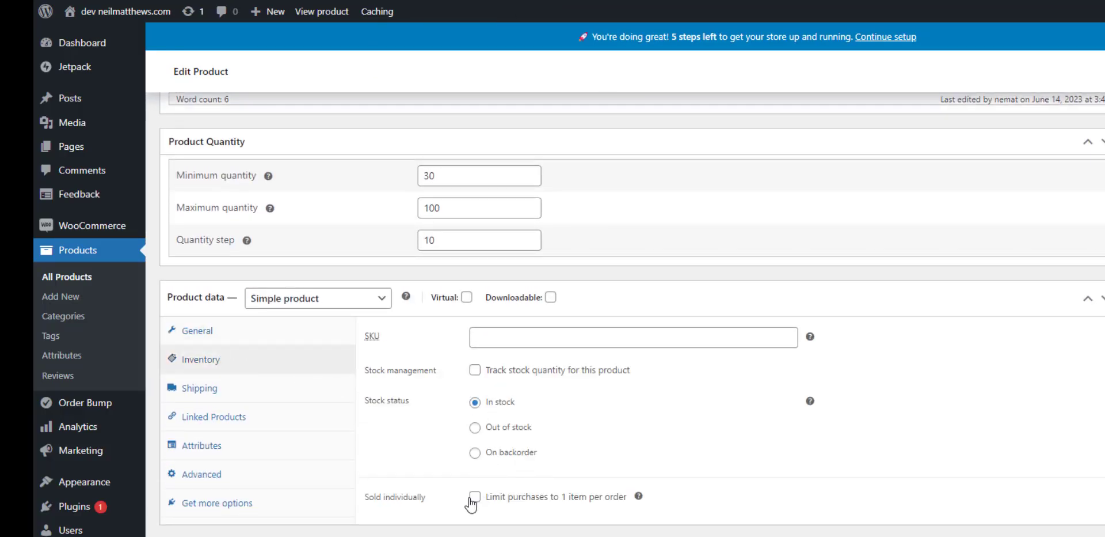
click(474, 370)
key(Tab)
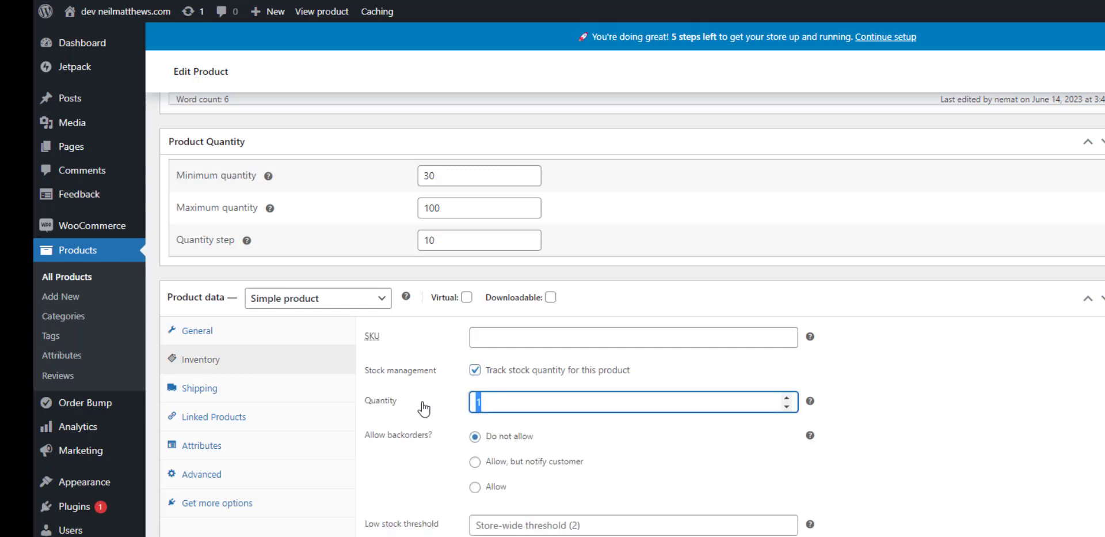
text(80)
scroll(938, 256, up, 6)
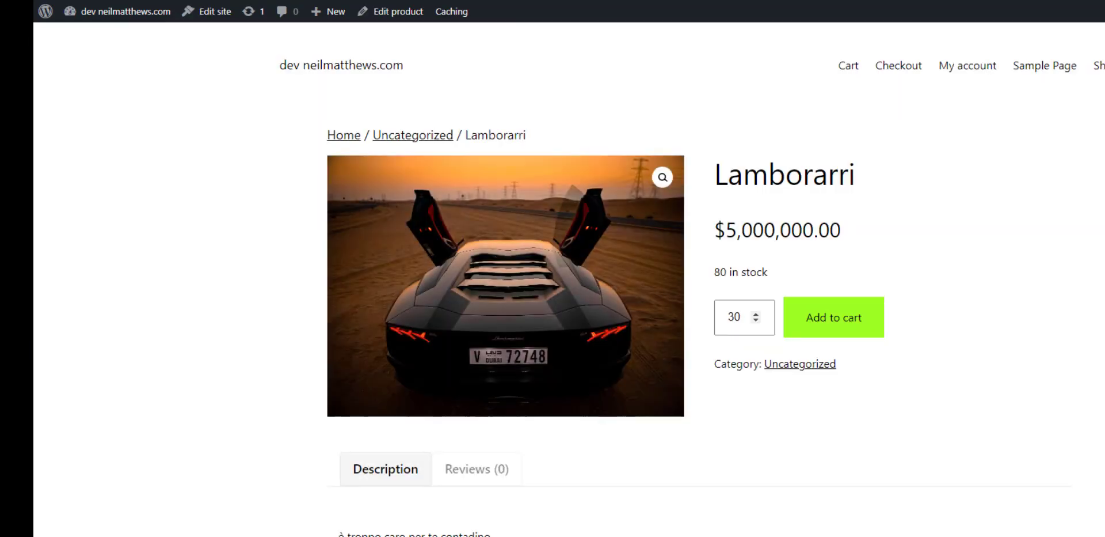
Test the quantity selector on the product's store page by stepping it up to 80 and back down to 30
click(756, 314)
click(756, 313)
click(756, 313)
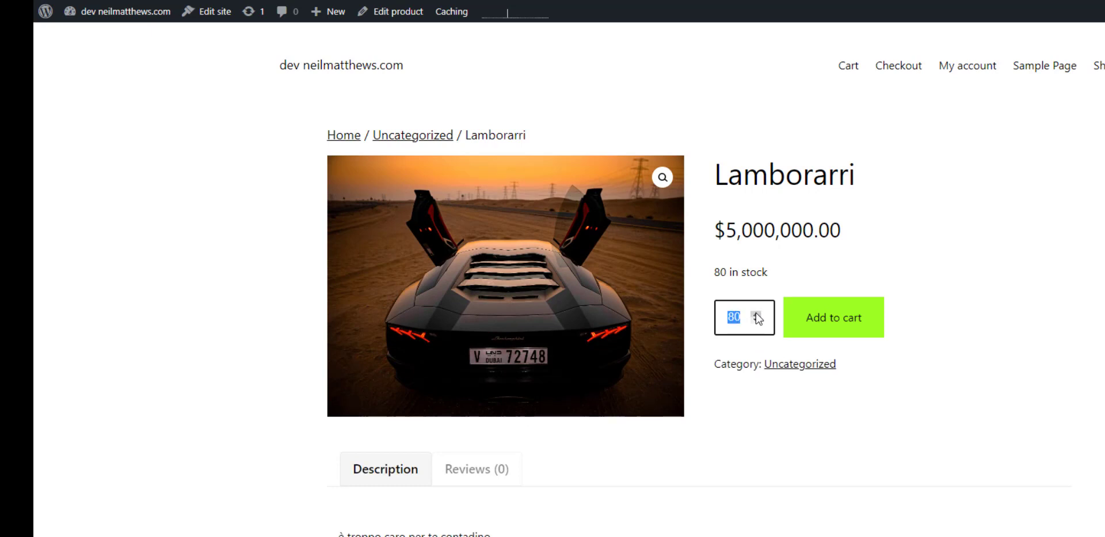
text(50)
click(757, 321)
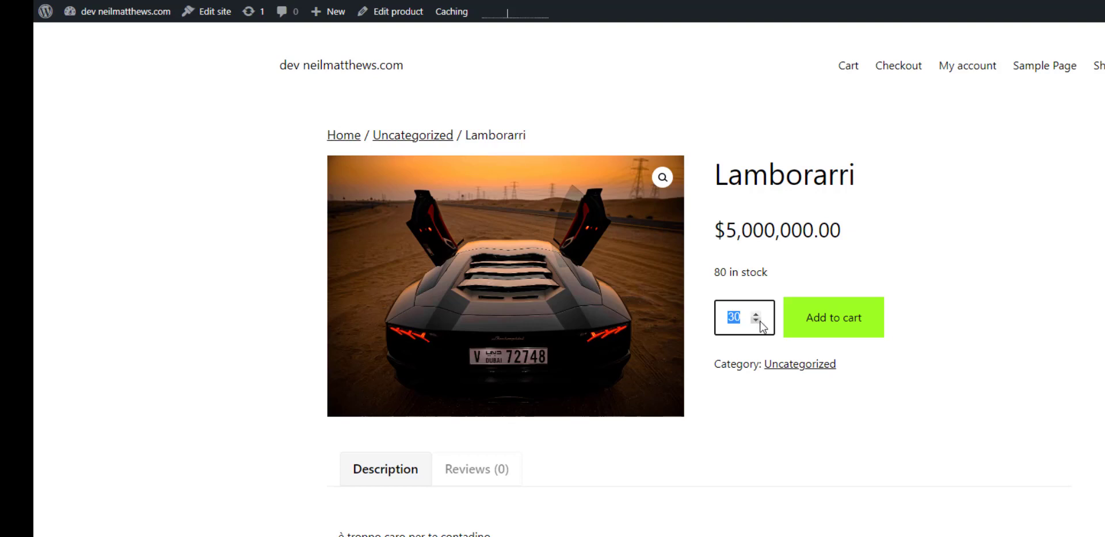